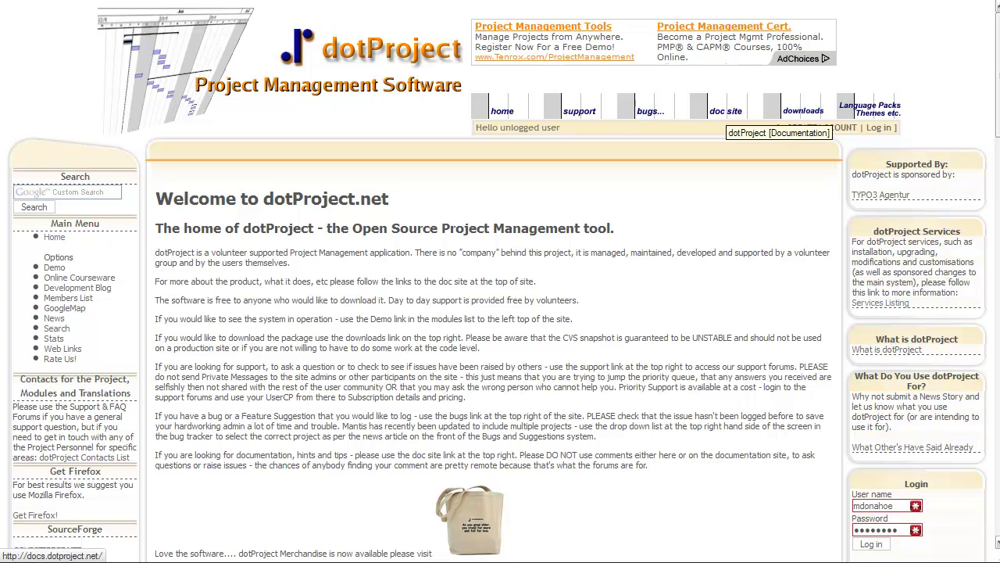
# Step: Open the dotProject documentation site, look through its main page and section links, and return to the project site
pyautogui.click(726, 111)
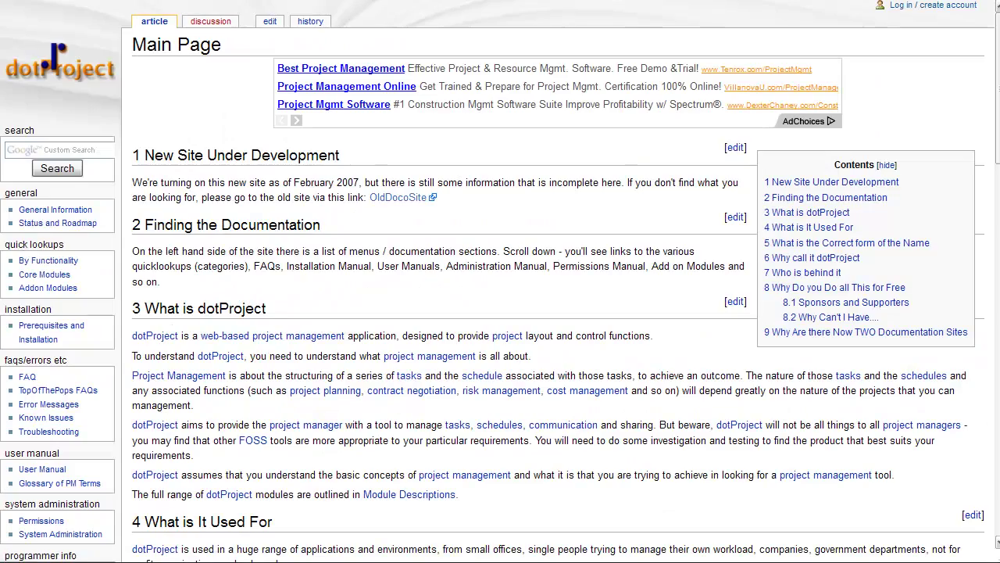
pyautogui.scroll(-10, 500, 313)
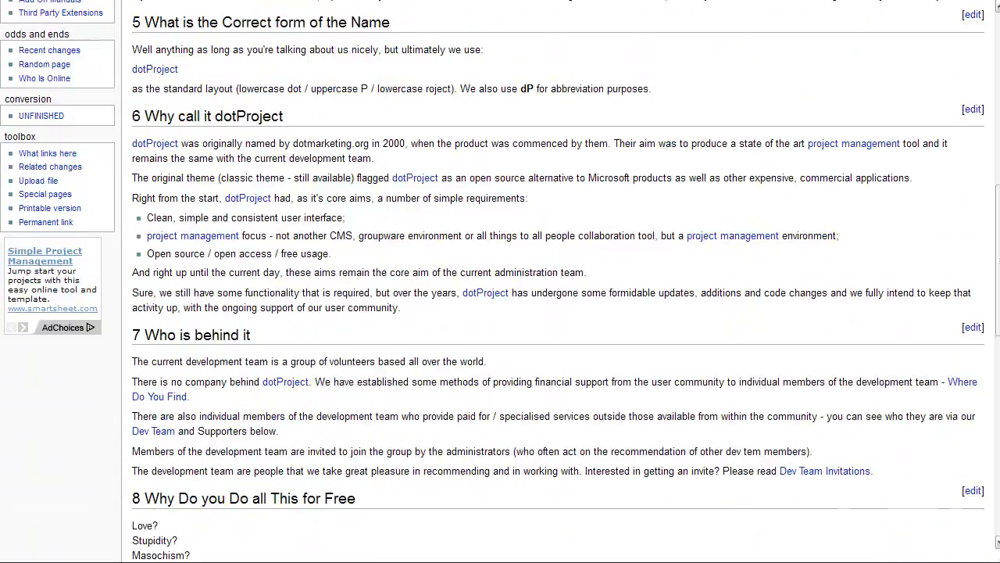
pyautogui.scroll(-5, 500, 313)
pyautogui.scroll(10, 500, 313)
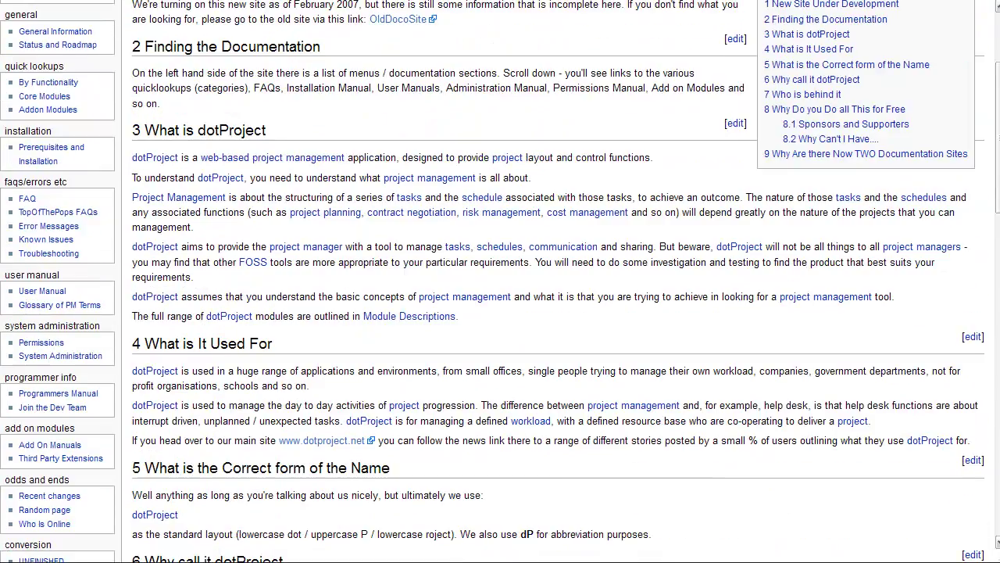
pyautogui.scroll(3, 500, 313)
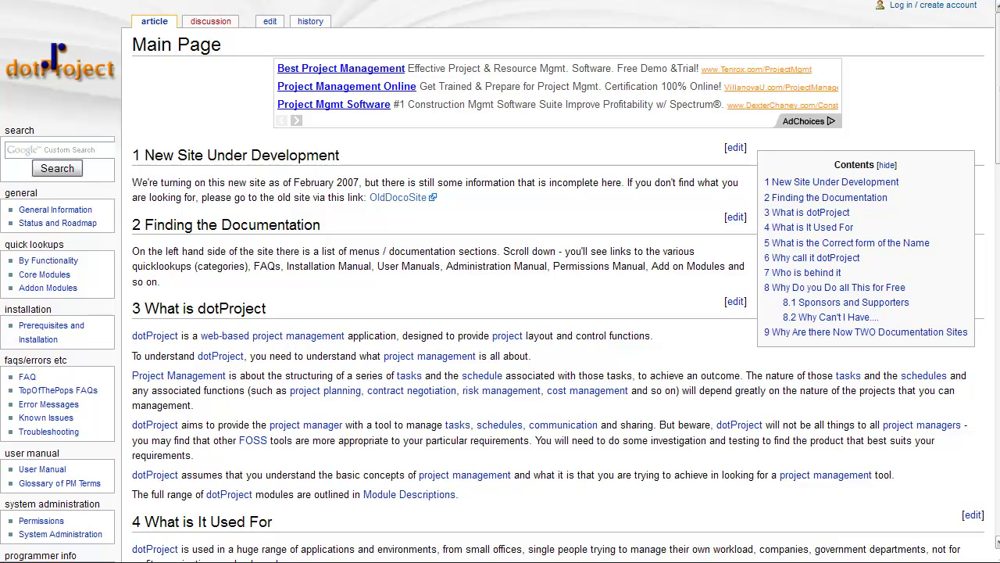
pyautogui.scroll(-4, 500, 312)
pyautogui.scroll(4, 500, 313)
pyautogui.hotkey('alt', 'Left')
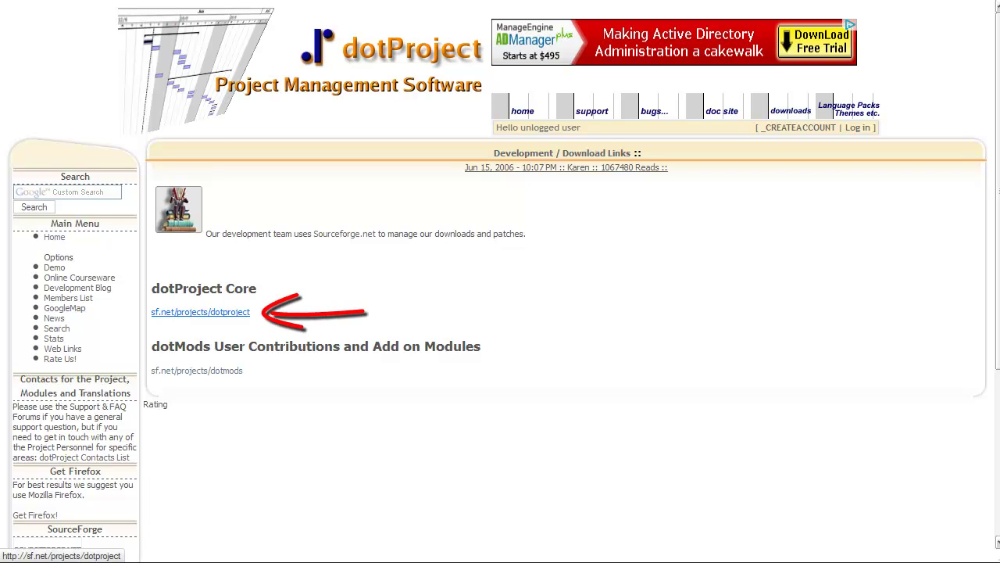
# Step: View the dotProject Core project page on SourceForge and return to the download links
pyautogui.click(200, 312)
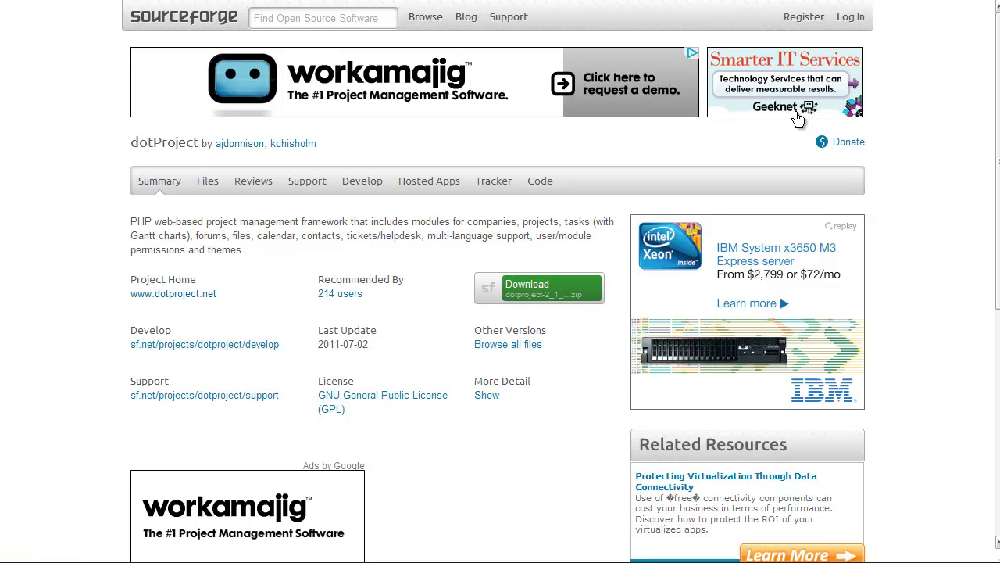
pyautogui.hotkey('alt', 'Left')
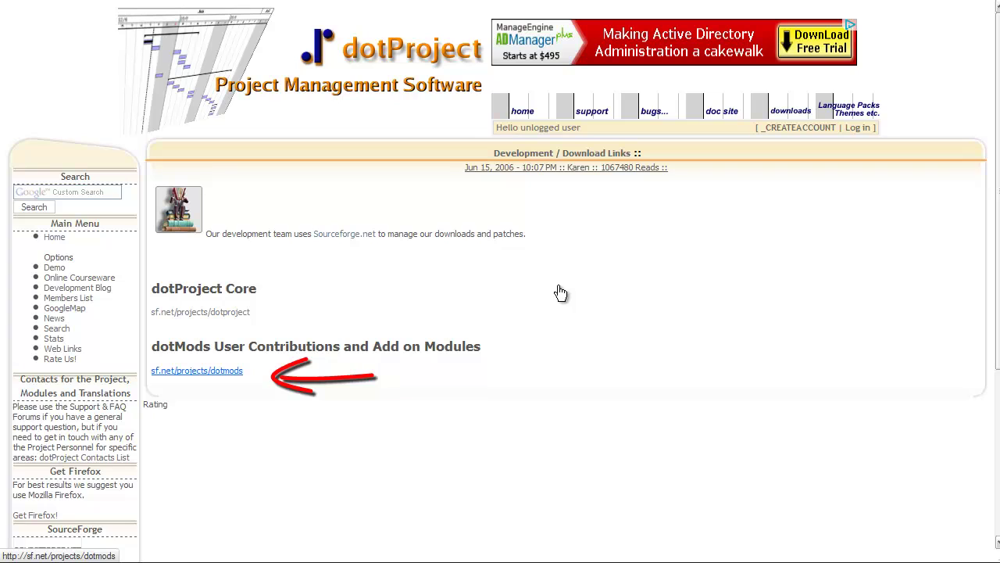
# Step: Open the full file list of the dotMods project on SourceForge and browse its add-on modules and locales
pyautogui.click(197, 370)
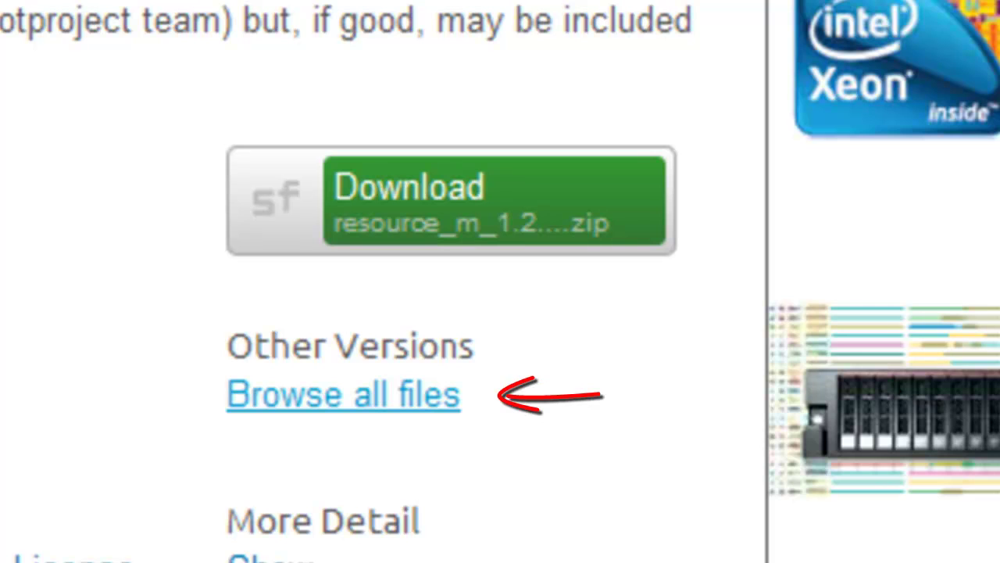
pyautogui.click(343, 394)
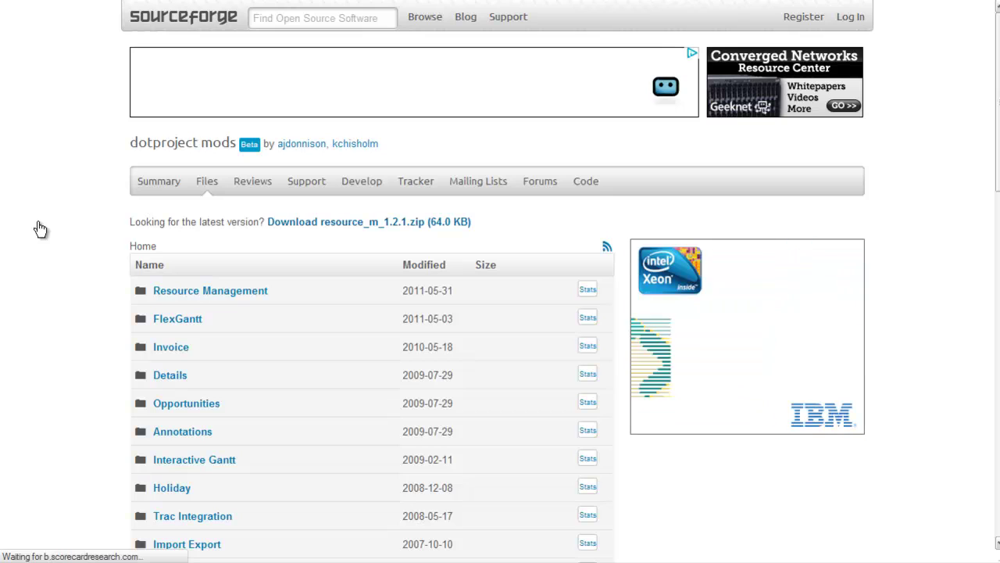
pyautogui.scroll(-3, 56, 205)
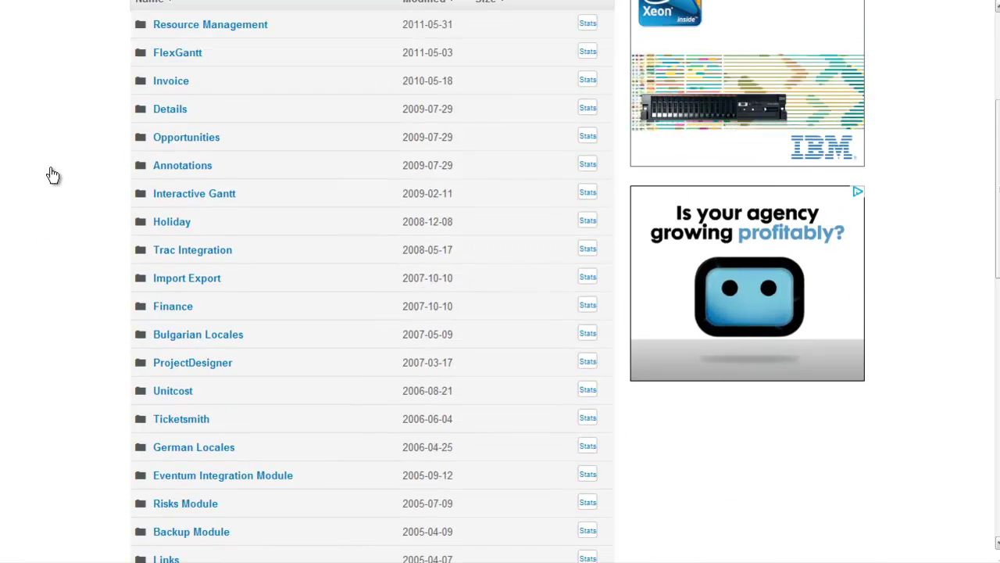
pyautogui.scroll(-6, 52, 175)
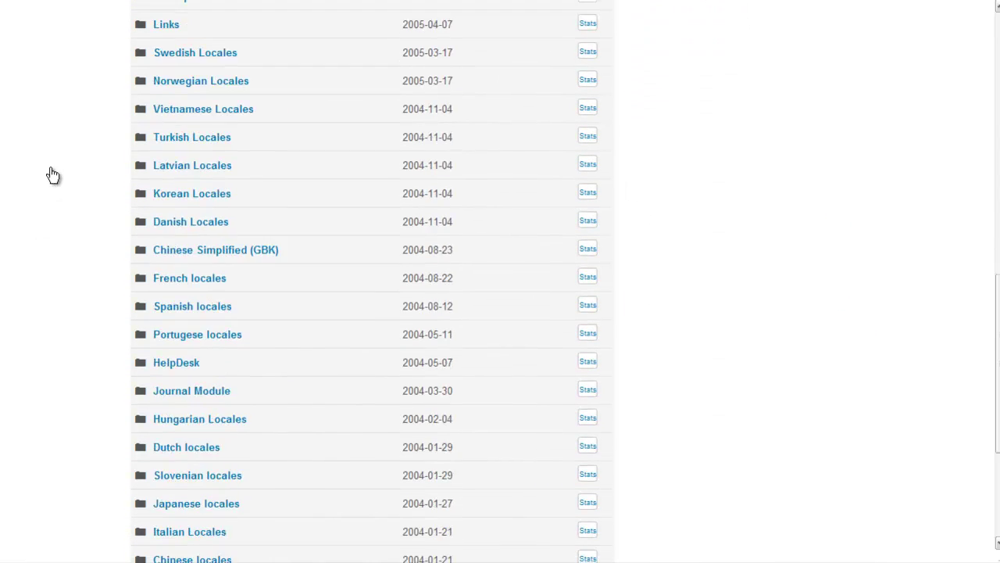
pyautogui.scroll(-3, 52, 174)
pyautogui.scroll(1, 86, 50)
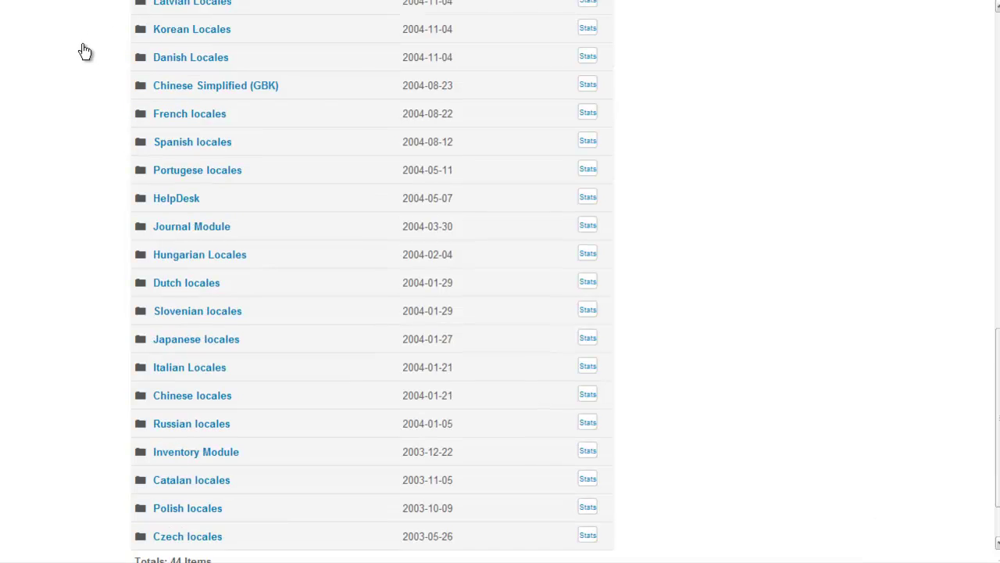
pyautogui.scroll(3, 86, 51)
pyautogui.scroll(5, 85, 50)
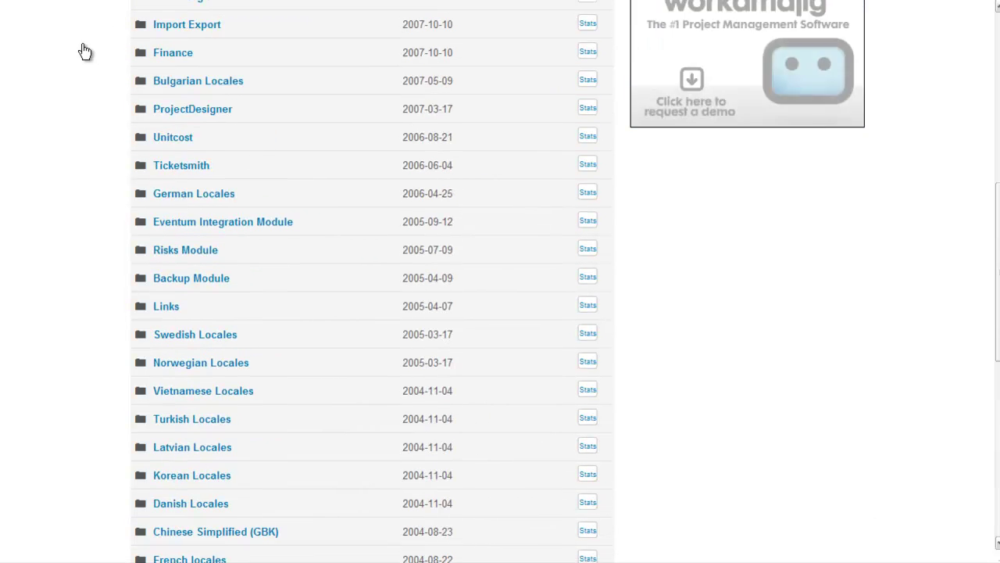
pyautogui.scroll(1, 82, 53)
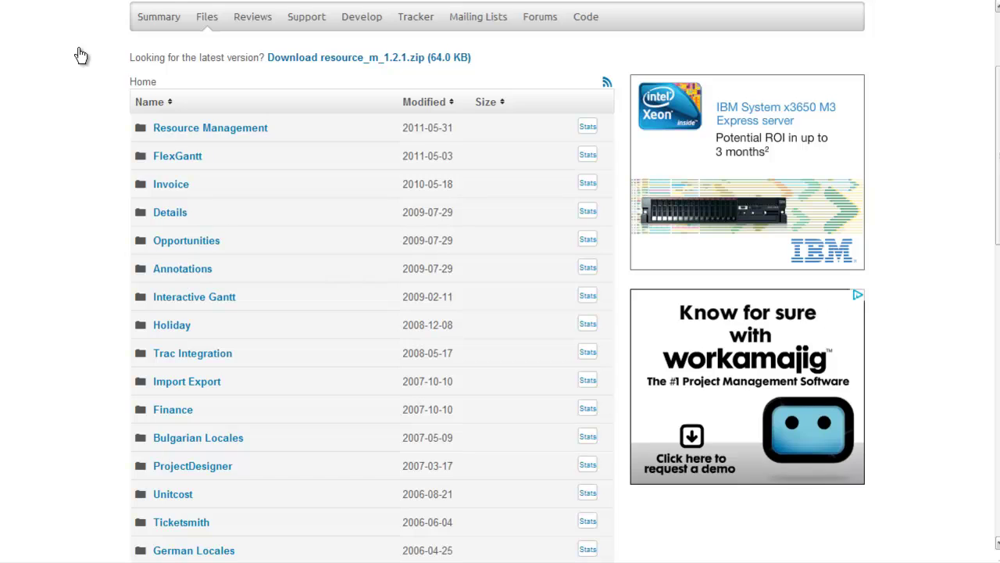
pyautogui.scroll(2, 78, 56)
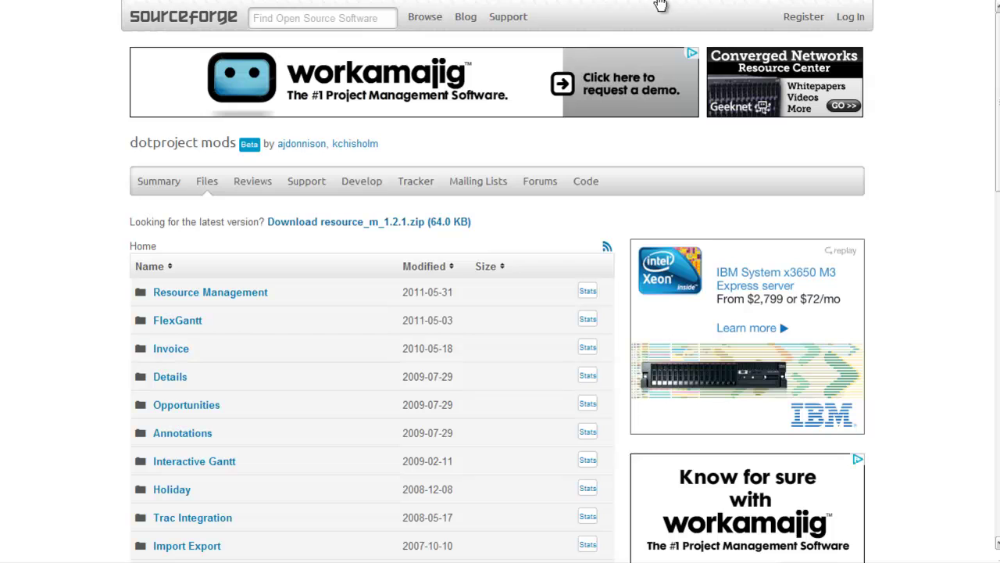
# Step: Locate the ProjectDesigner module in the dotMods file list and go back out of the SourceForge pages
pyautogui.scroll(-2, 918, 144)
pyautogui.scroll(2, 919, 144)
pyautogui.scroll(-2, 926, 148)
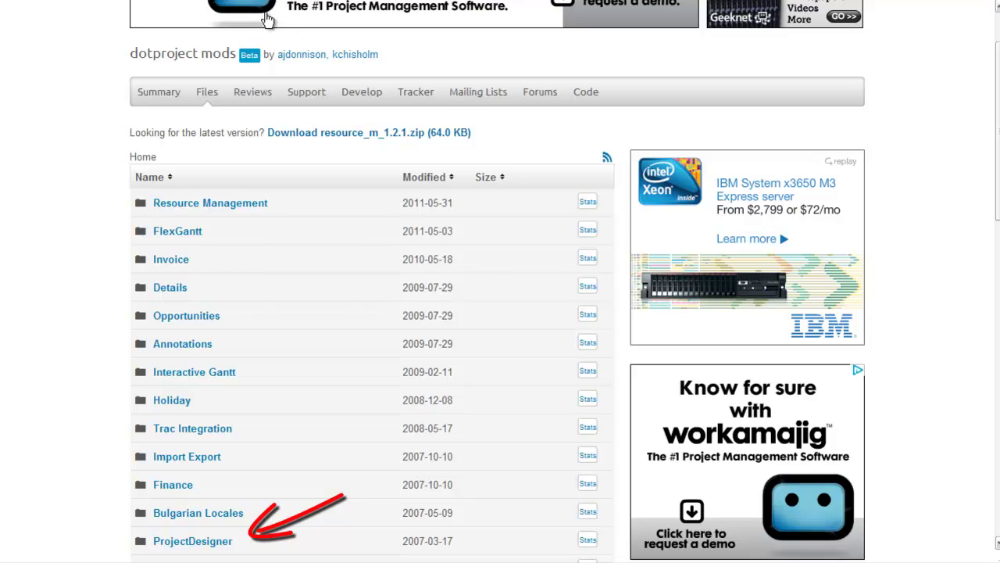
pyautogui.scroll(2, 90, 2)
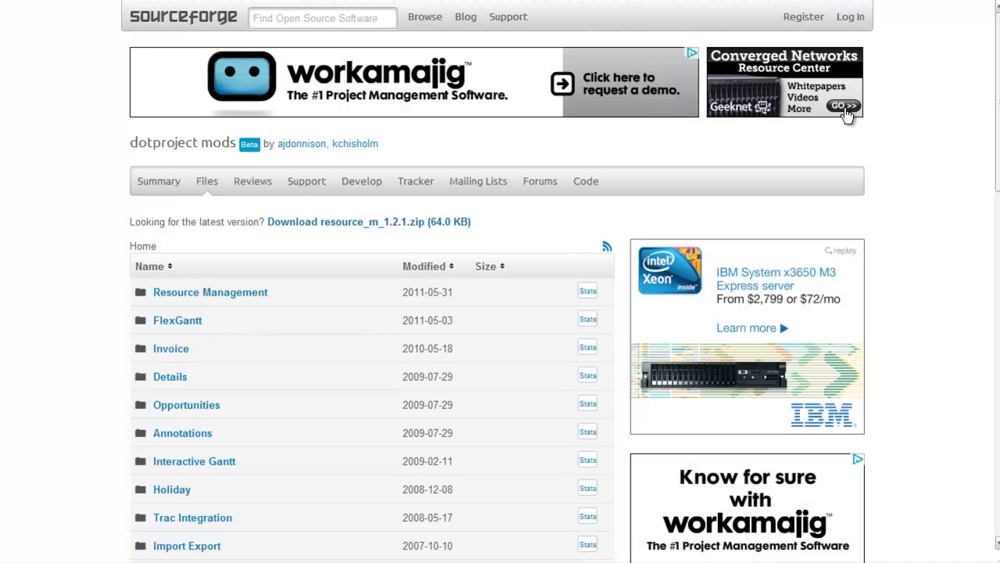
pyautogui.hotkey('alt', 'Left')
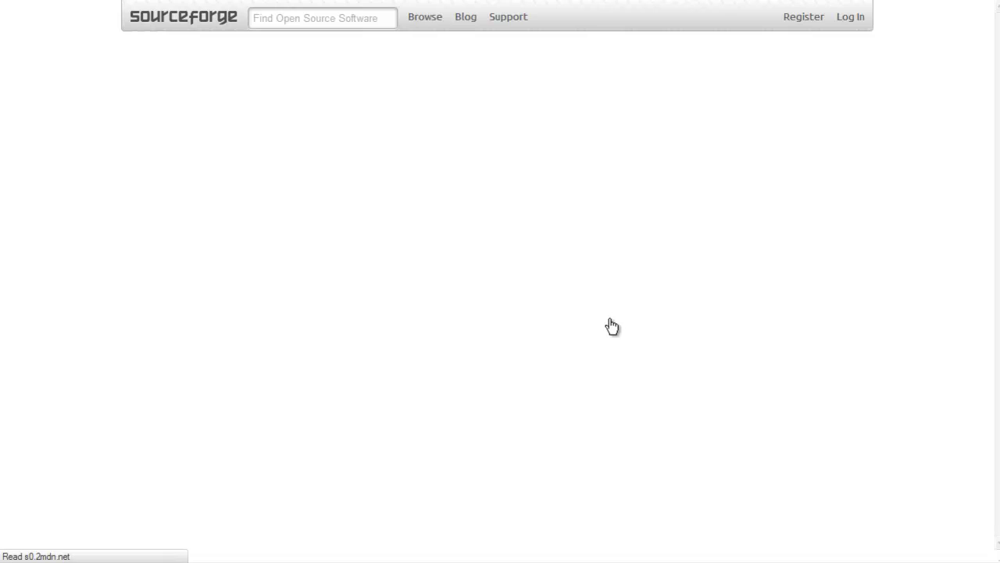
pyautogui.hotkey('alt', 'Left')
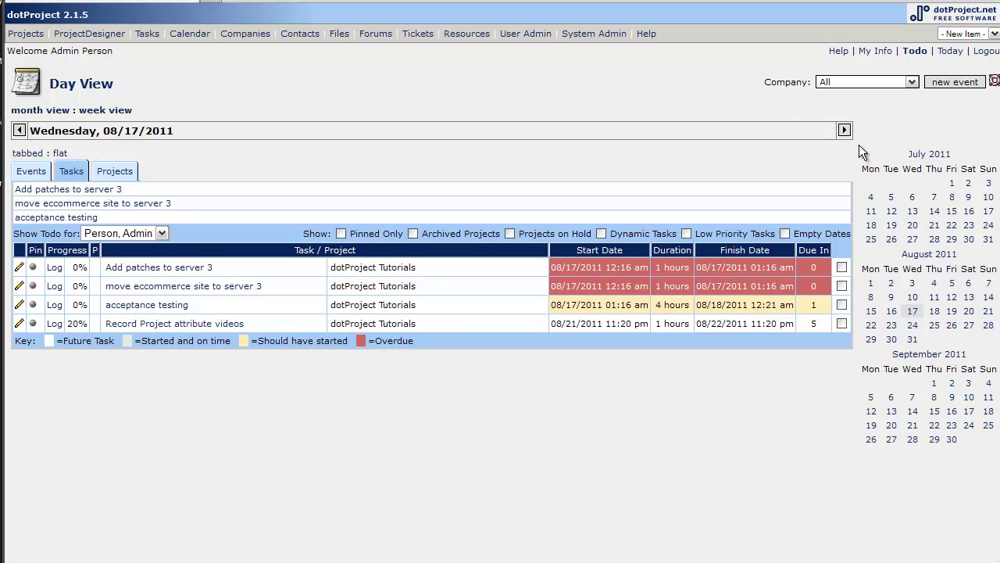
# Step: Change the status of the dotProject Tutorials project to In Progress from the projects list
pyautogui.click(26, 35)
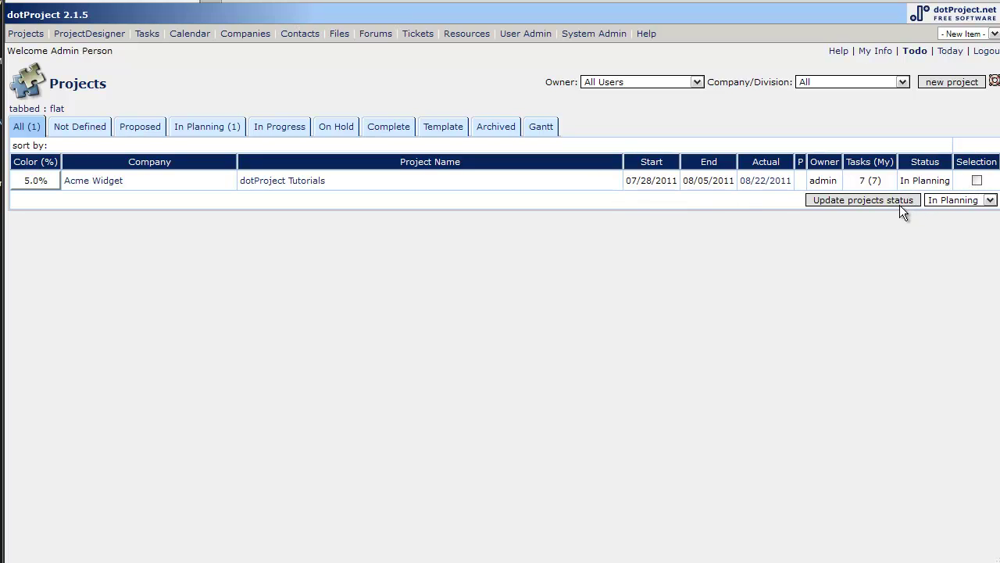
pyautogui.click(977, 180)
pyautogui.click(946, 202)
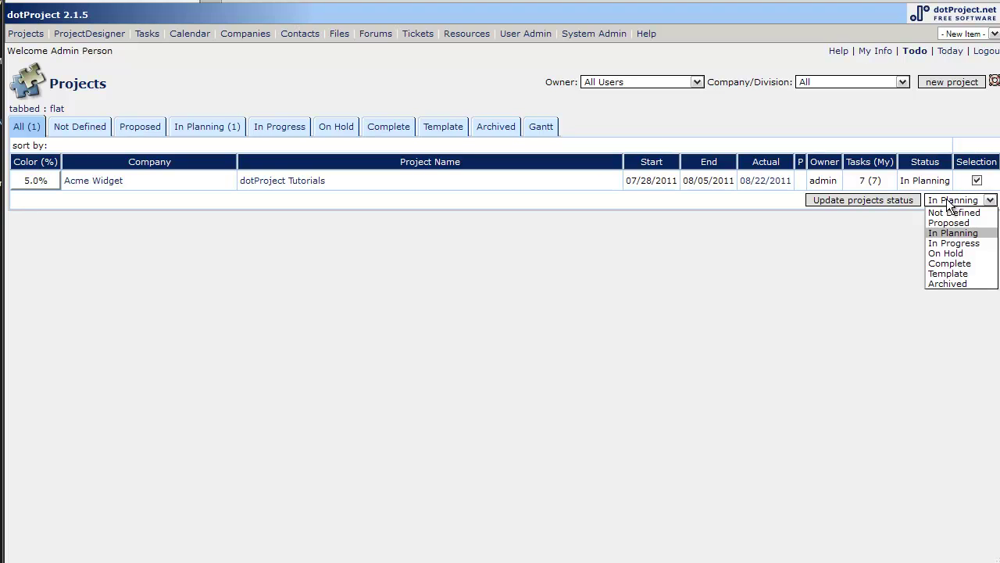
pyautogui.click(949, 241)
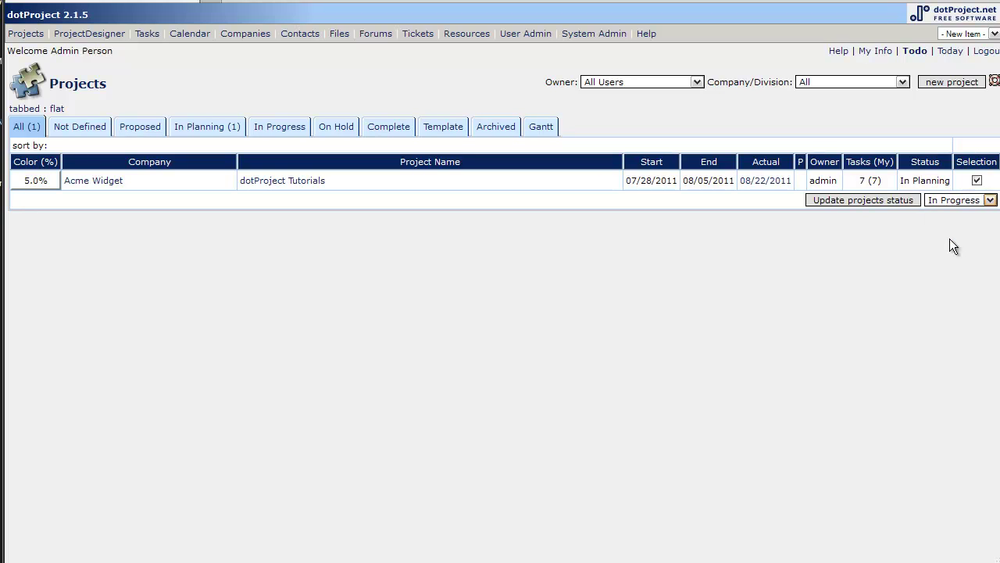
pyautogui.click(887, 197)
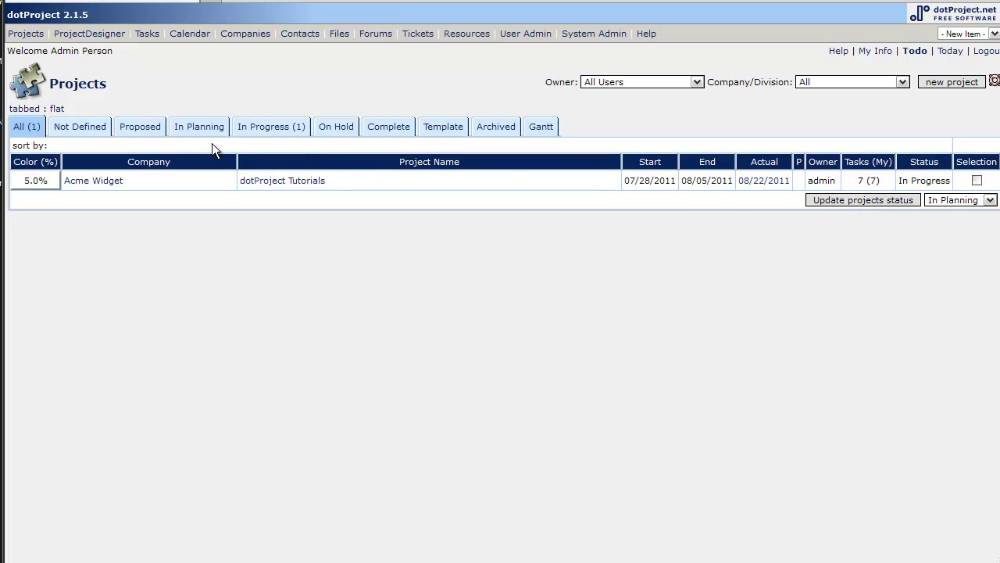
# Step: Check the project lists for the In Progress and In Planning statuses
pyautogui.click(273, 133)
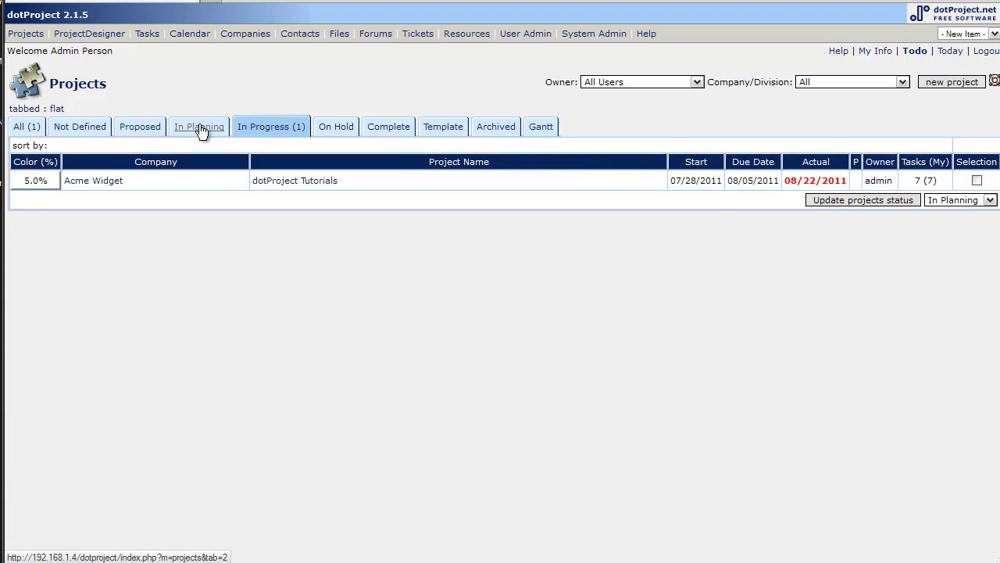
pyautogui.click(200, 130)
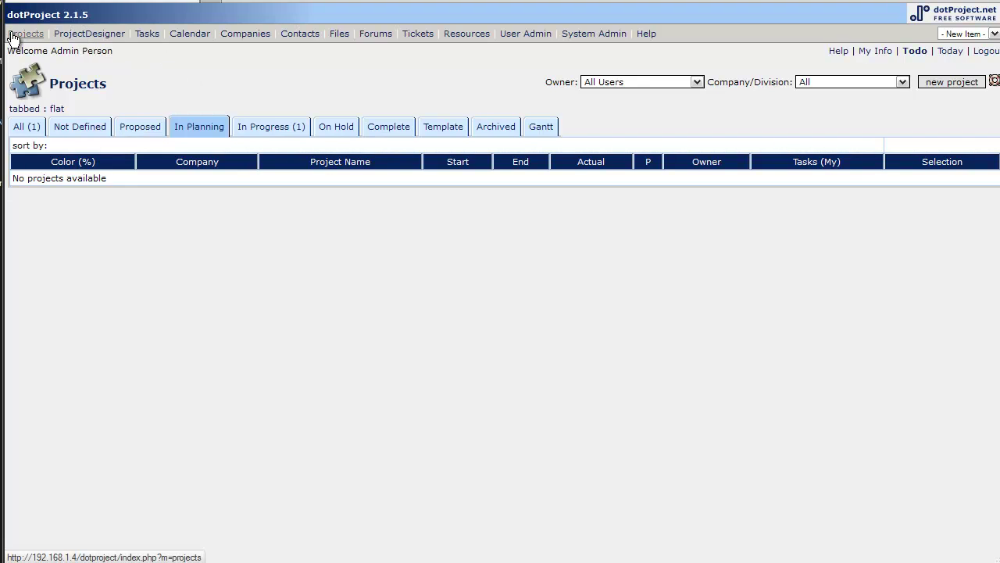
# Step: Load the dotProject Tutorials project in ProjectDesigner to review its details and Gantt chart
pyautogui.click(64, 34)
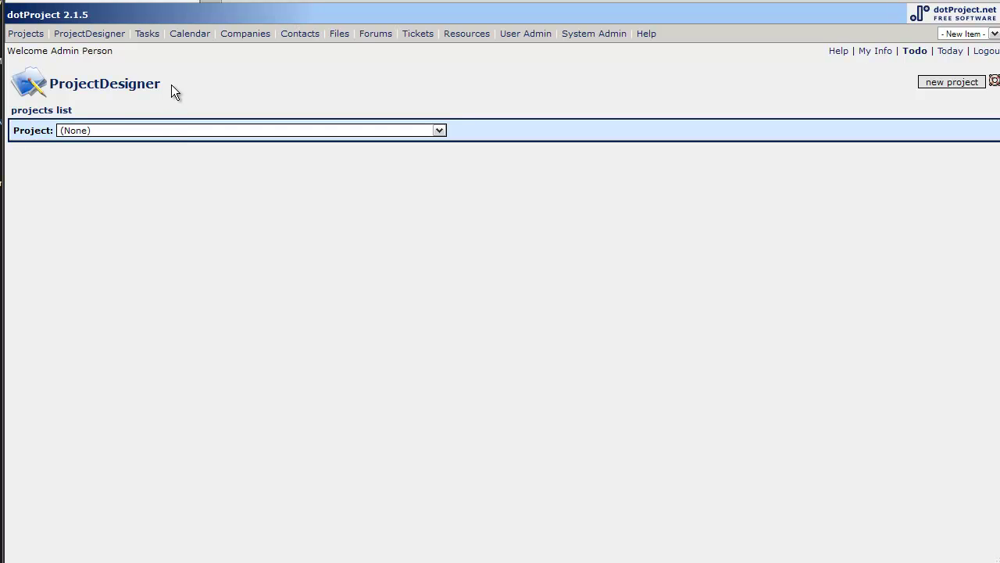
pyautogui.click(179, 130)
pyautogui.click(179, 149)
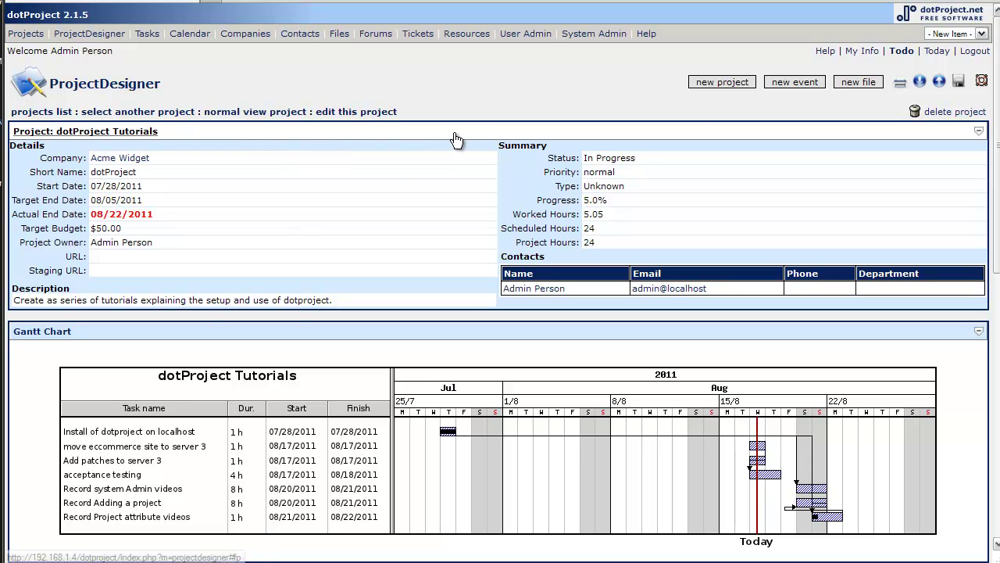
pyautogui.moveTo(996, 168); pyautogui.dragTo(995, 146)
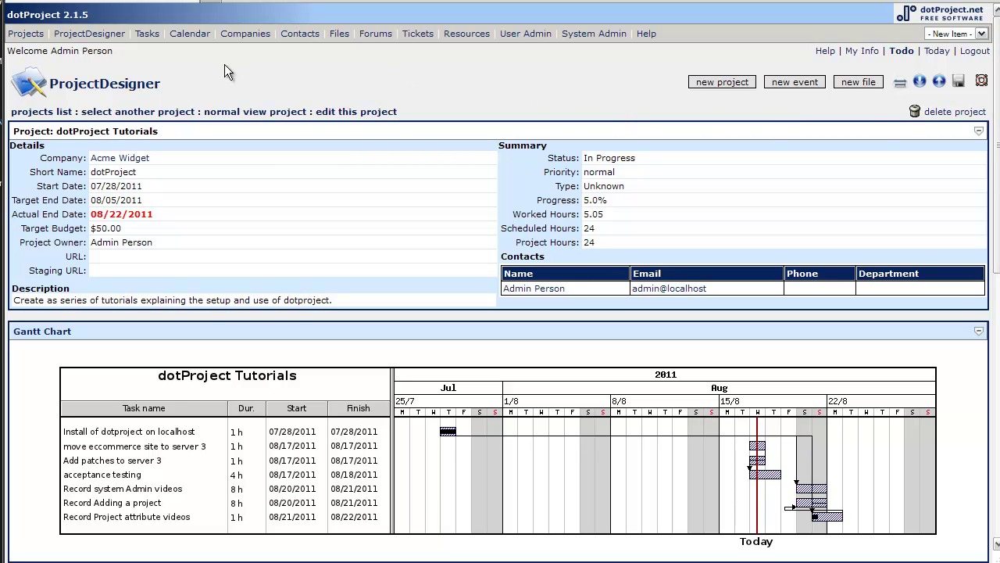
# Step: View the task list and the monthly calendar, including the companies offered by the calendar's company filter
pyautogui.click(147, 35)
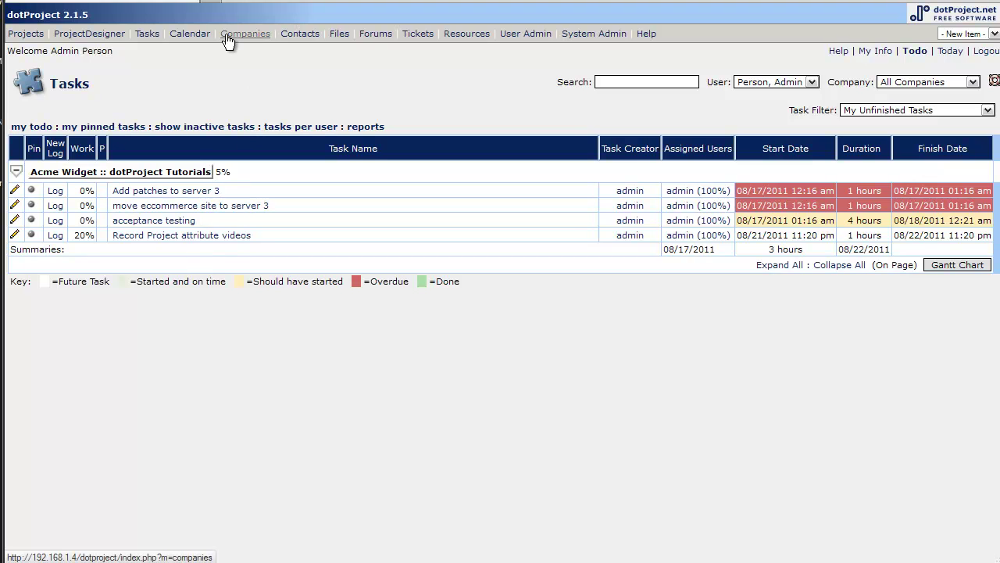
pyautogui.click(189, 36)
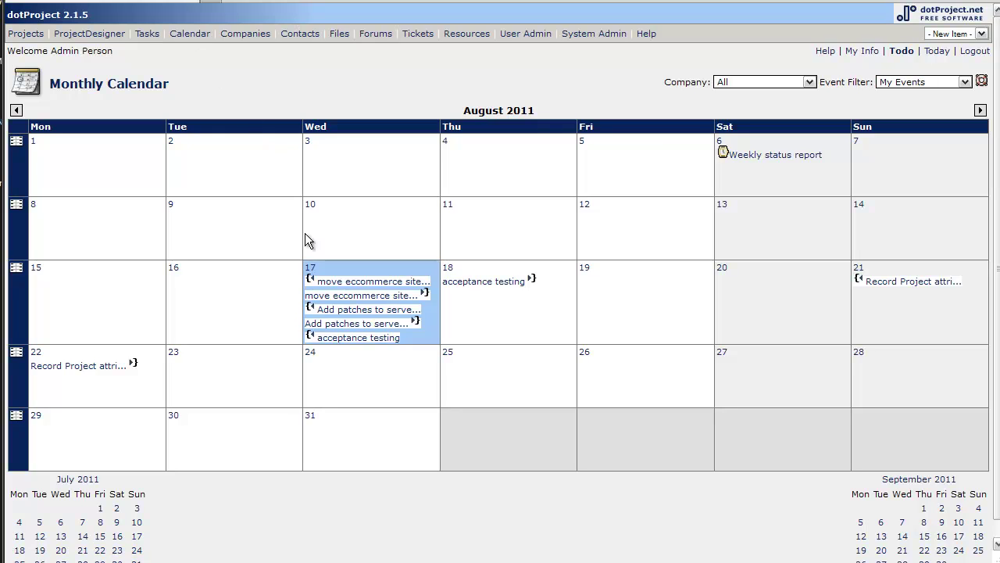
pyautogui.click(783, 82)
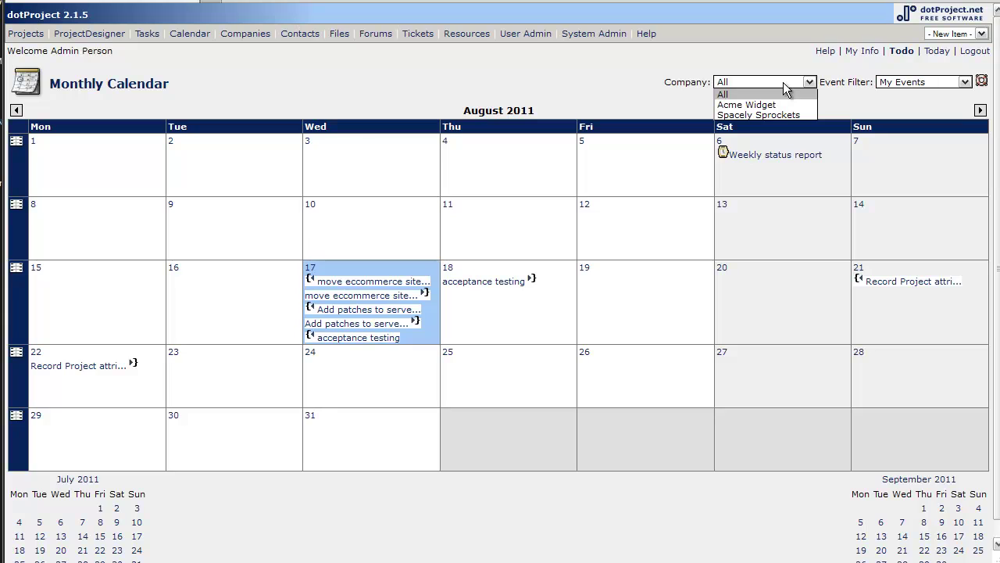
pyautogui.click(783, 82)
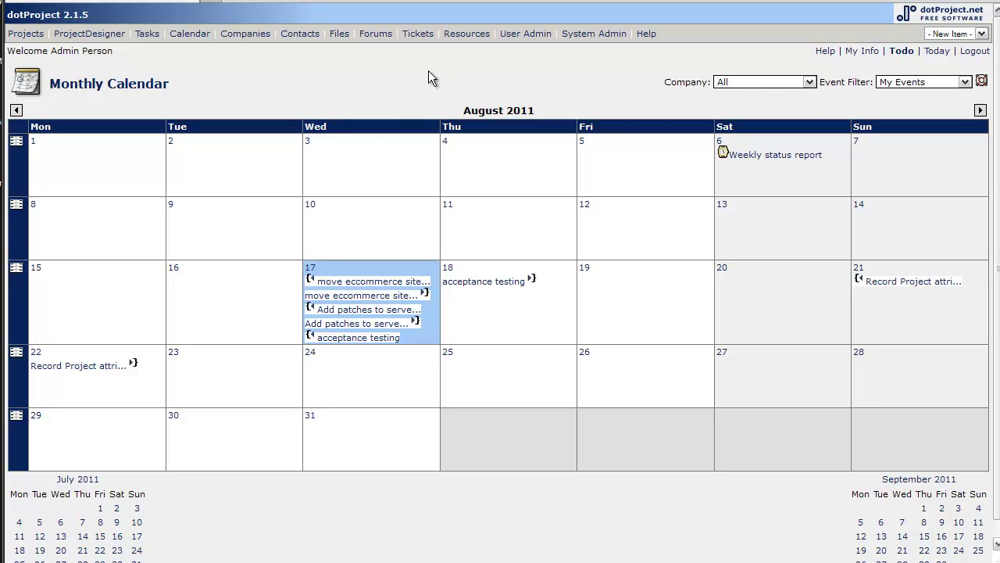
# Step: Look through the Companies, Contacts and Files modules
pyautogui.click(242, 33)
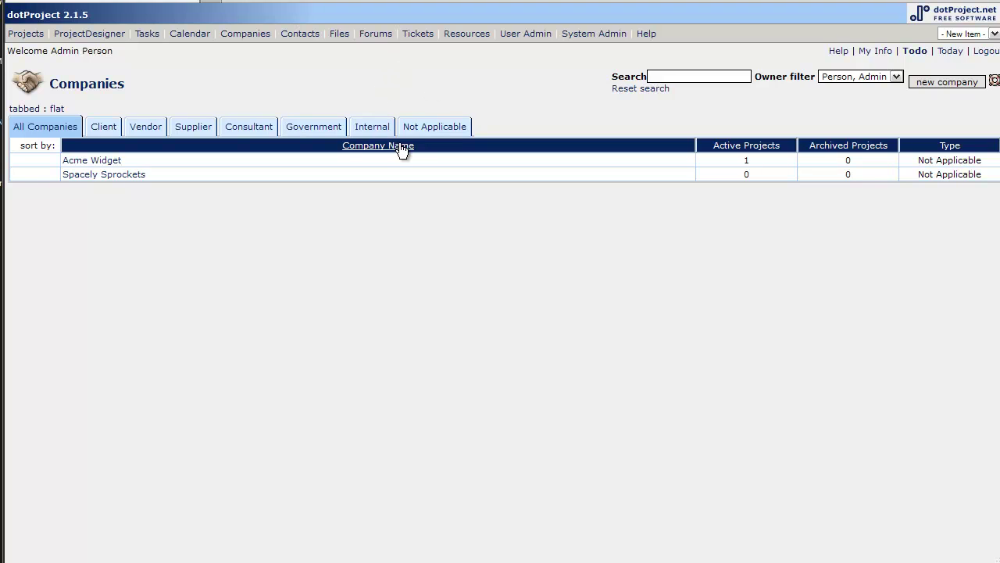
pyautogui.click(297, 36)
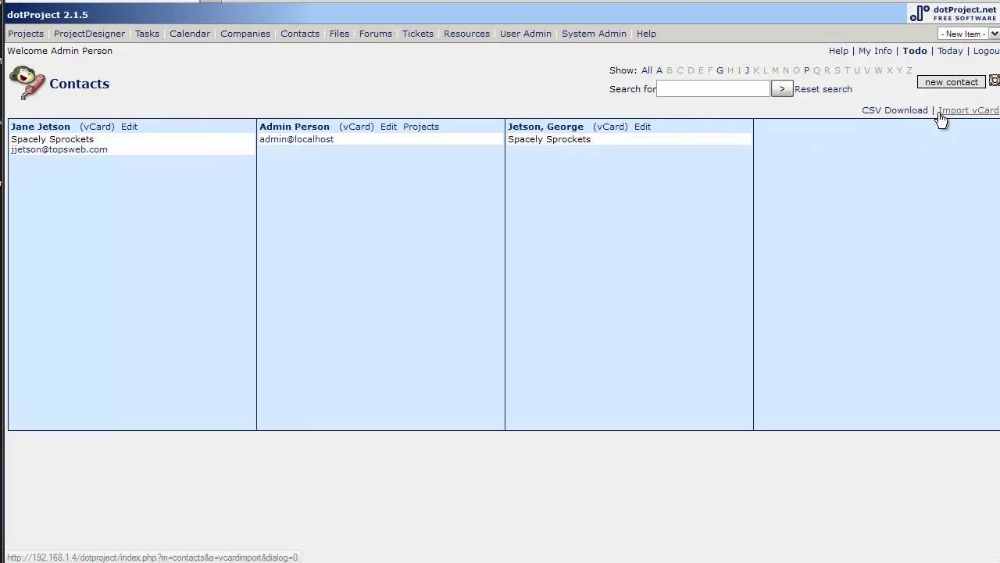
pyautogui.click(339, 34)
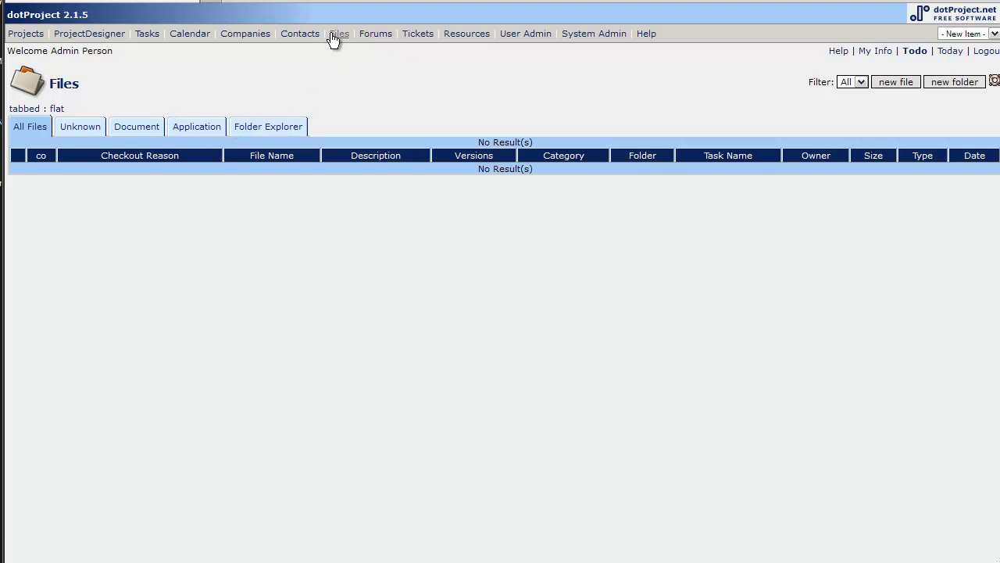
# Step: Look through the Forums, Tickets and Resources modules
pyautogui.click(379, 37)
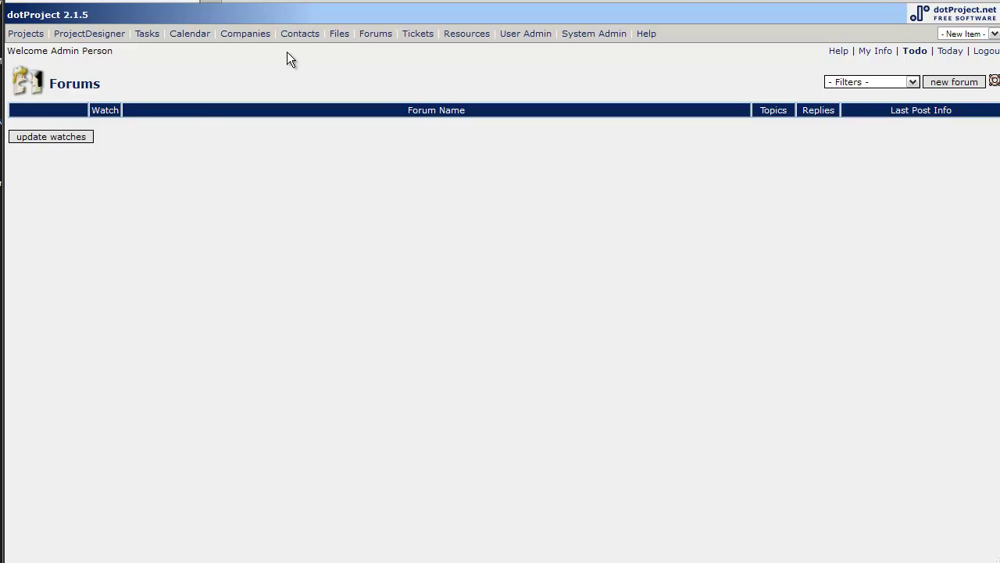
pyautogui.click(420, 33)
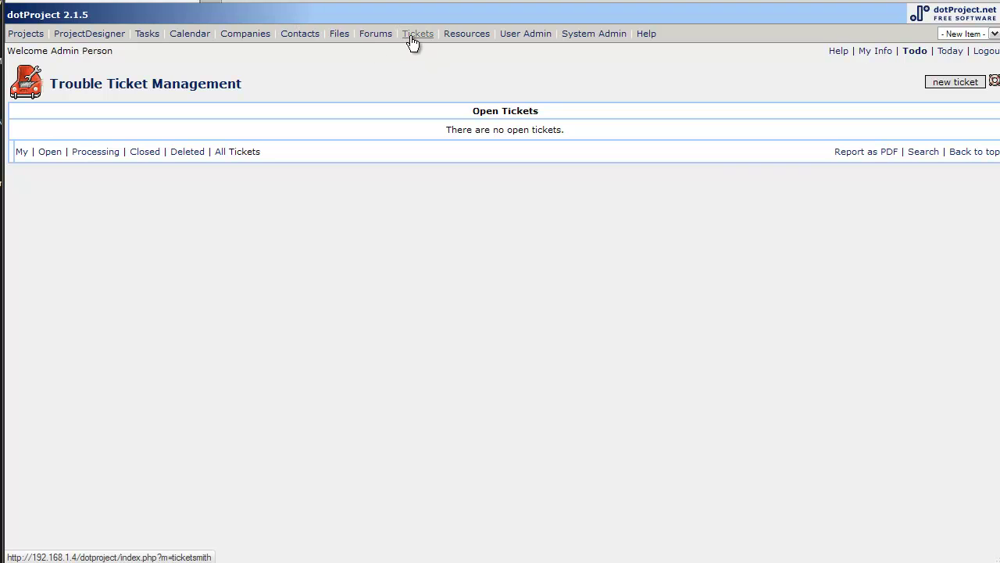
pyautogui.click(465, 34)
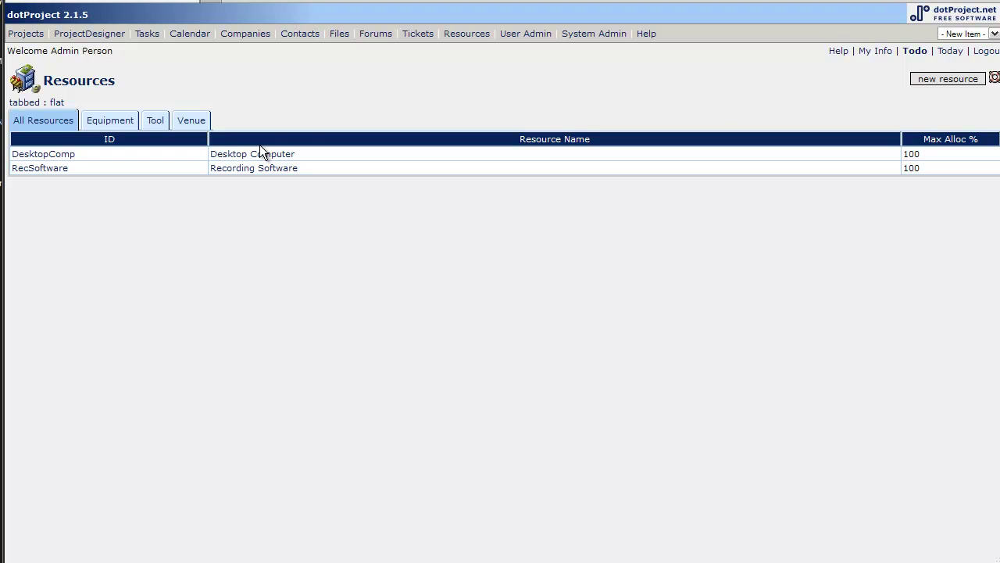
# Step: View the active user accounts, the System Administration options and the online assistance page
pyautogui.click(519, 41)
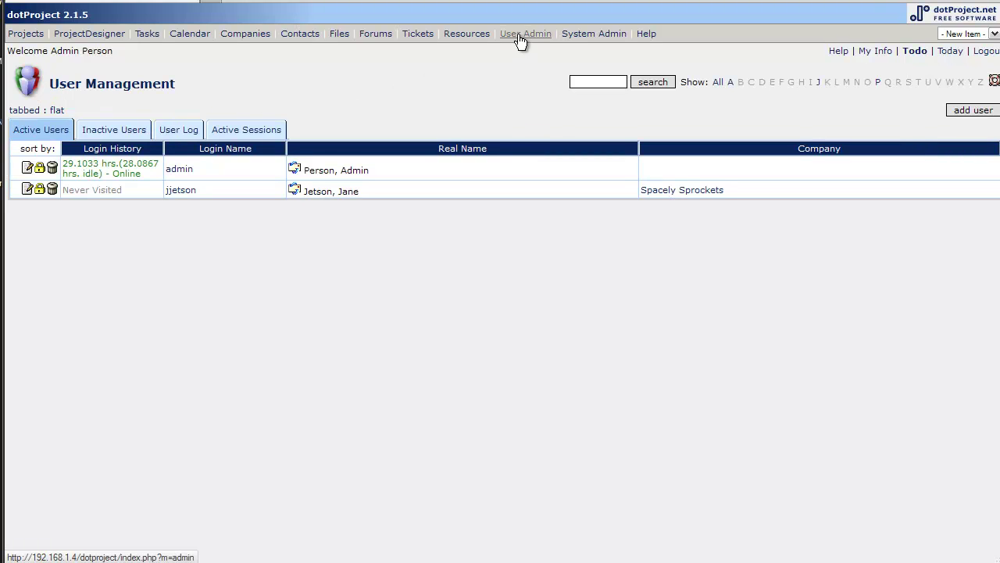
pyautogui.click(589, 39)
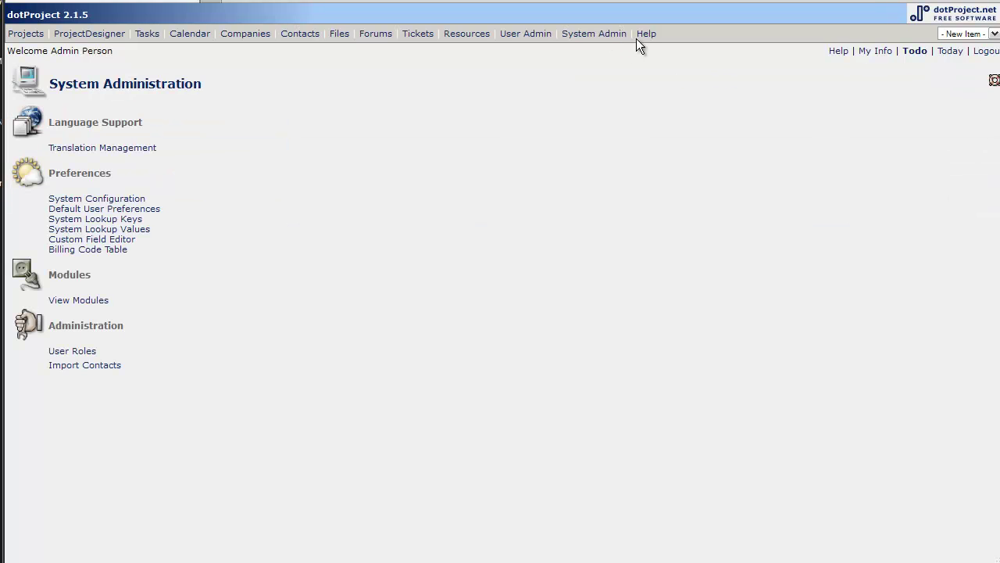
pyautogui.click(646, 38)
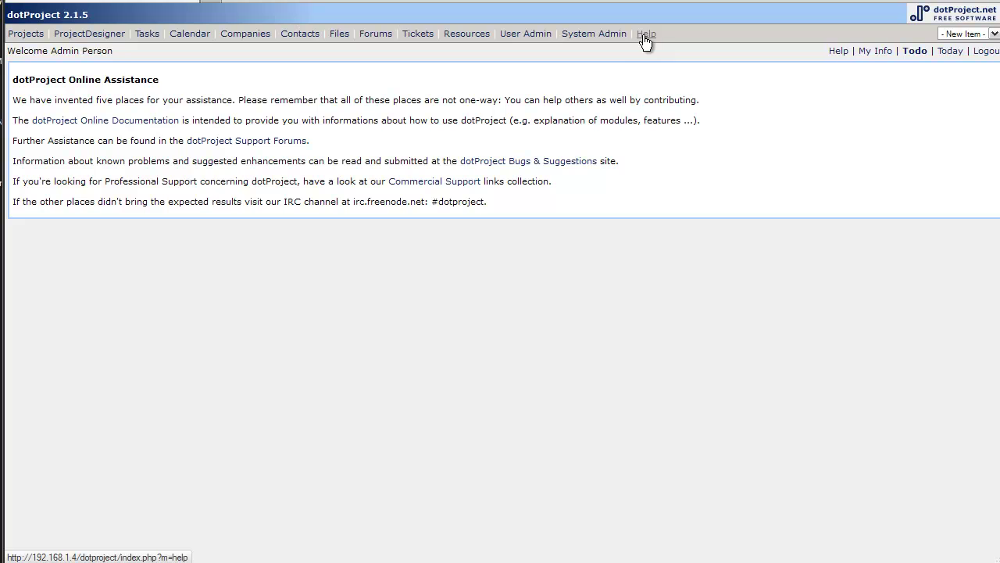